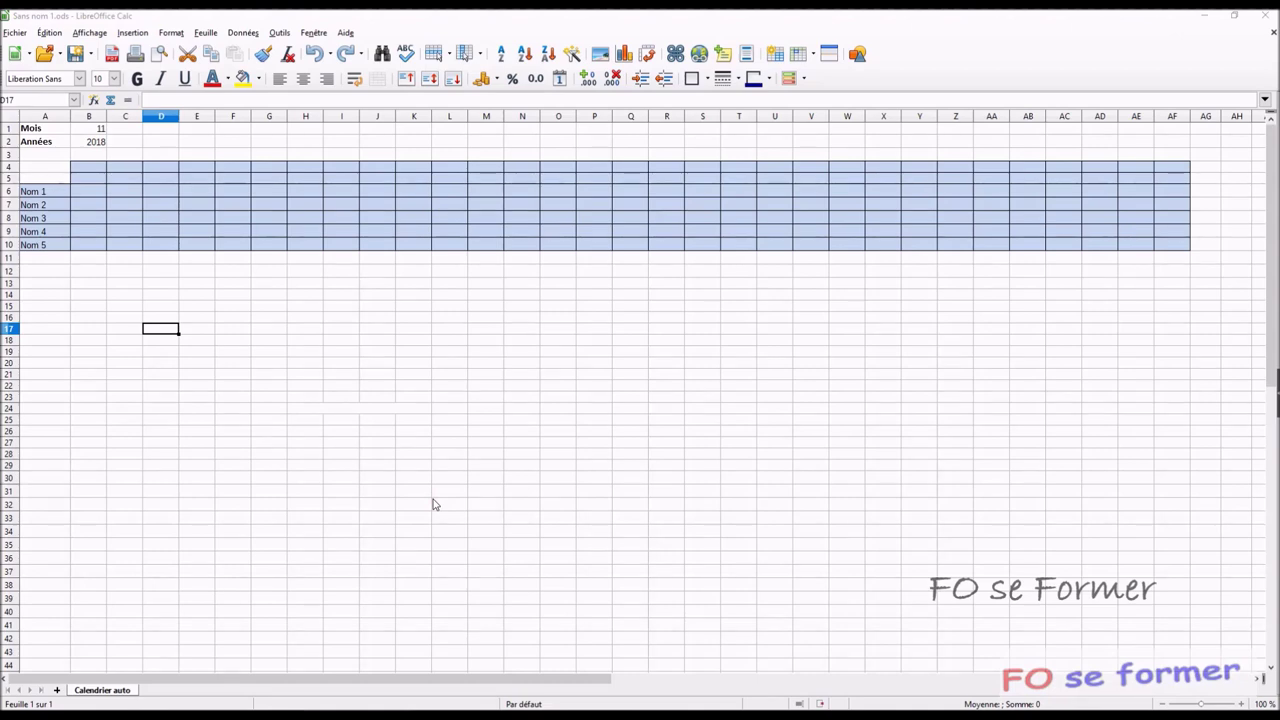
Step: Check the installed LibreOffice version in the program's About information, then close it
click(345, 32)
click(400, 187)
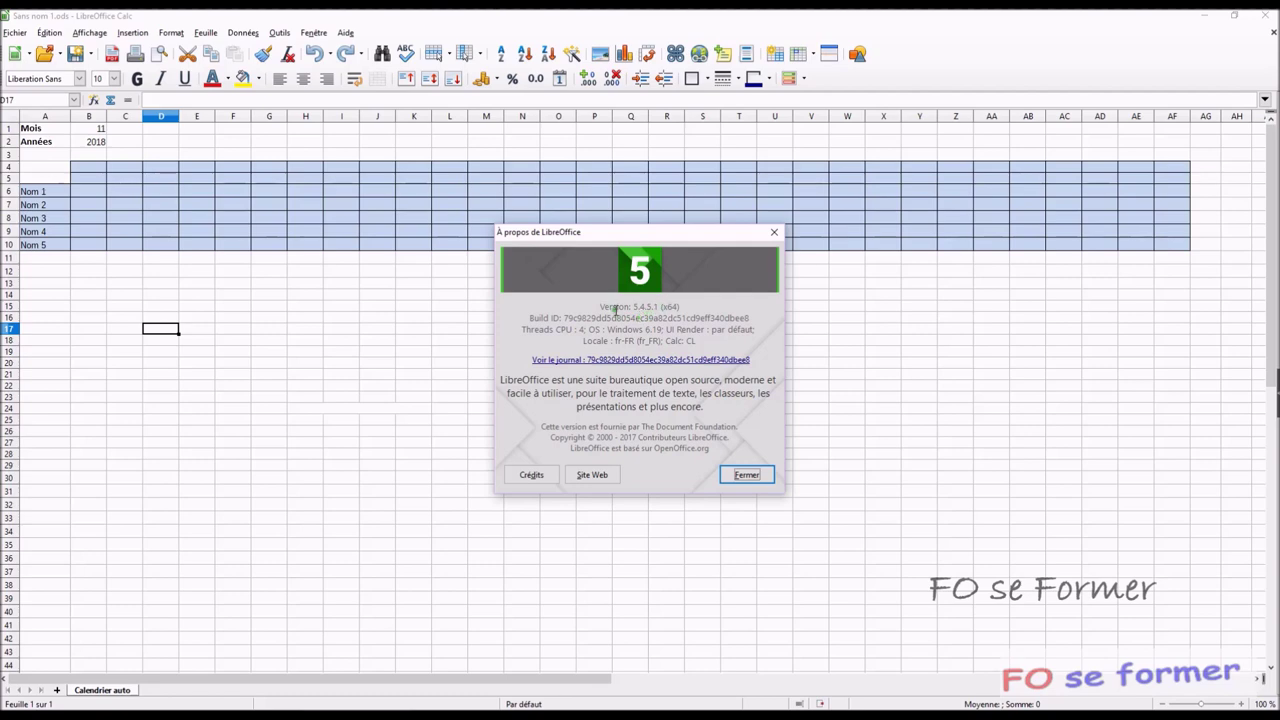
click(748, 476)
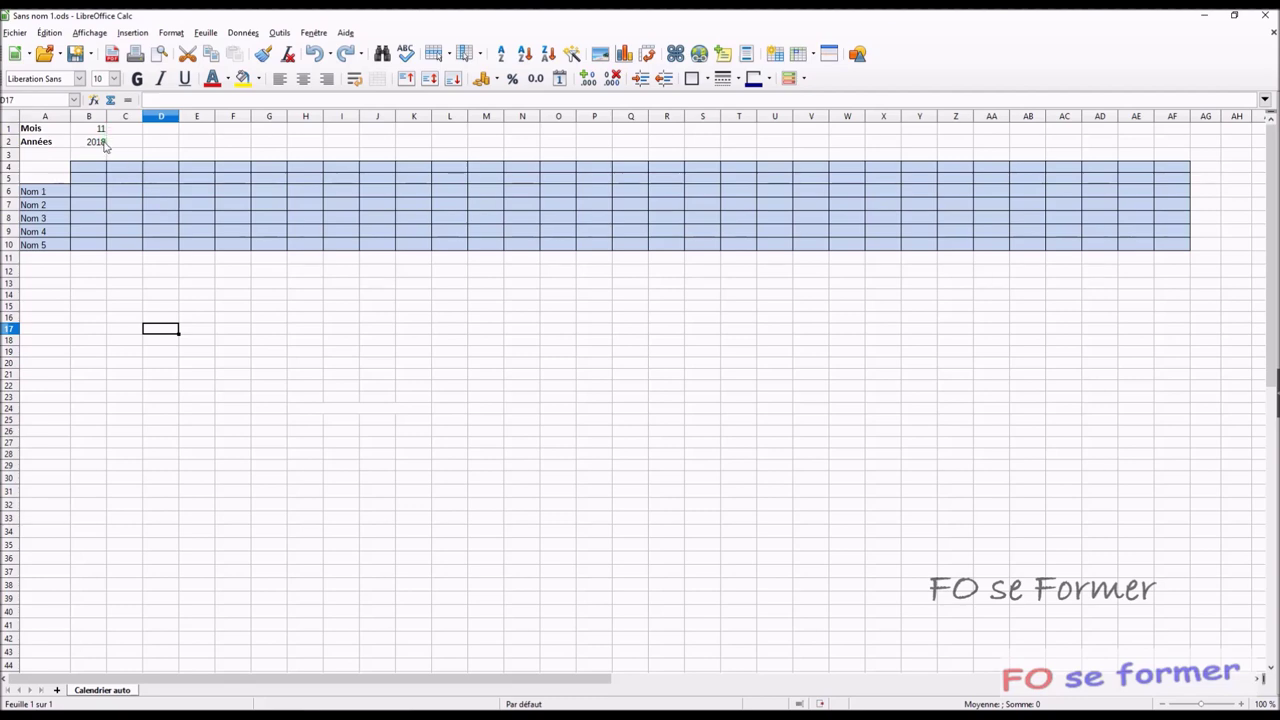
Step: Enter 01 in cell B4 and fill the day numbers across row 4 up to 31 in AF4
key(ctrl+s)
click(94, 170)
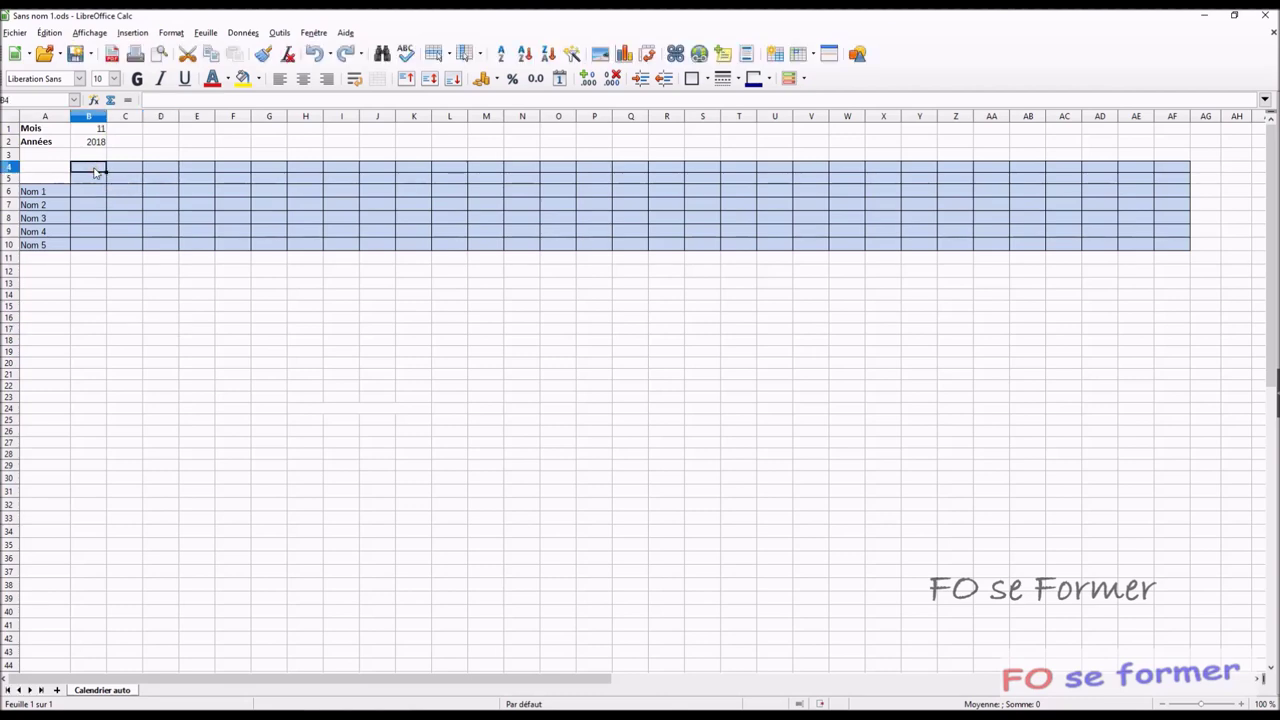
text(0)
text(1)
key(Return)
key(Up)
key(Up)
click(96, 167)
drag(105, 170, 1174, 177)
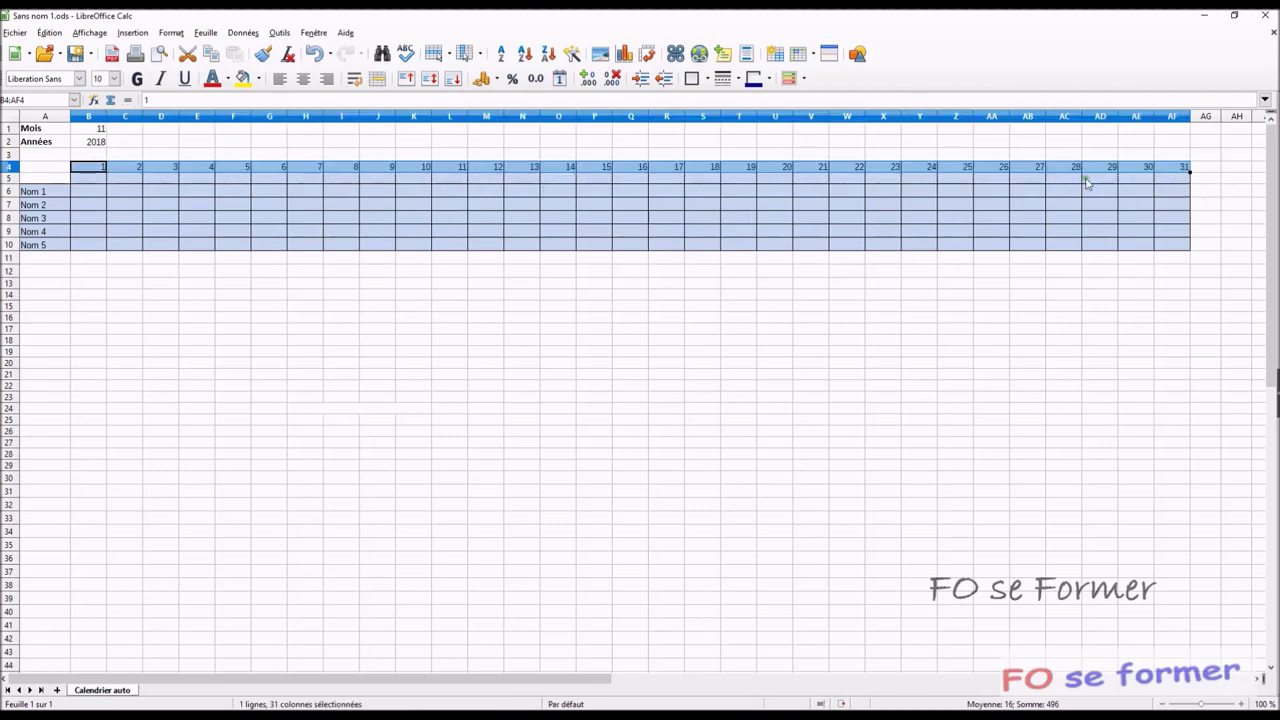
Step: Apply the custom number format 00 to the day numbers in B4:AF4
right_click(88, 173)
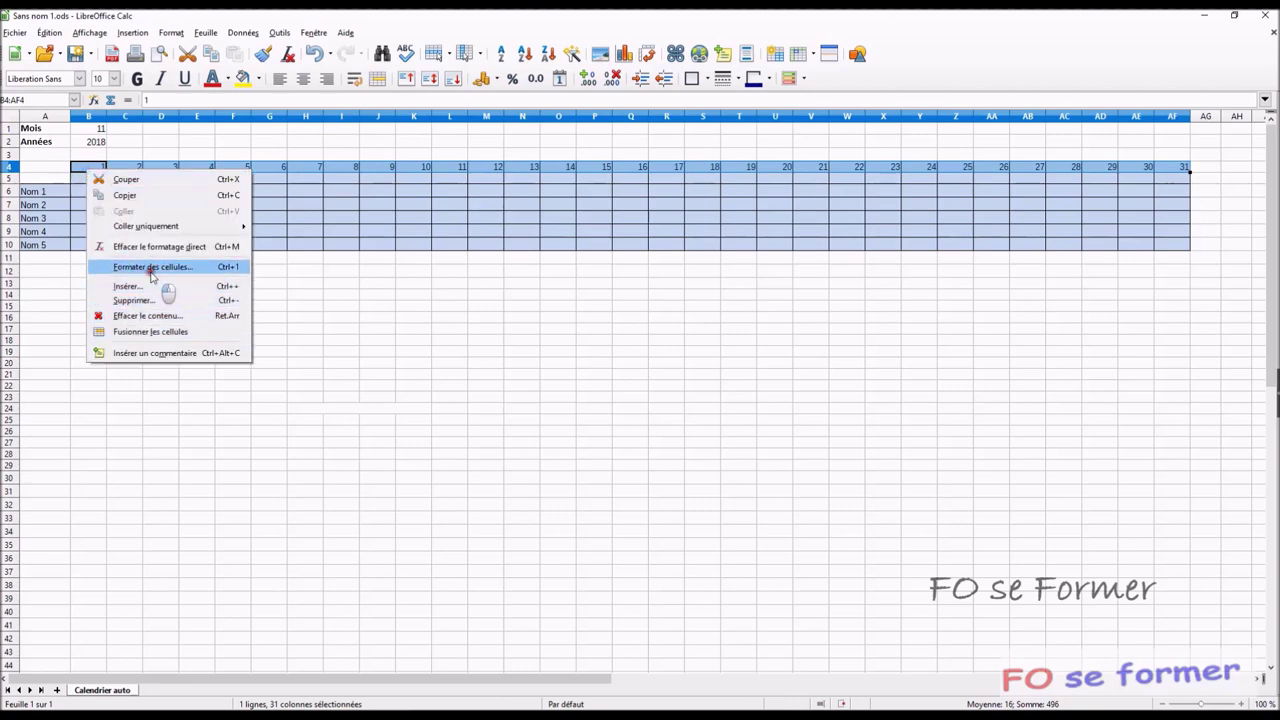
key(Escape)
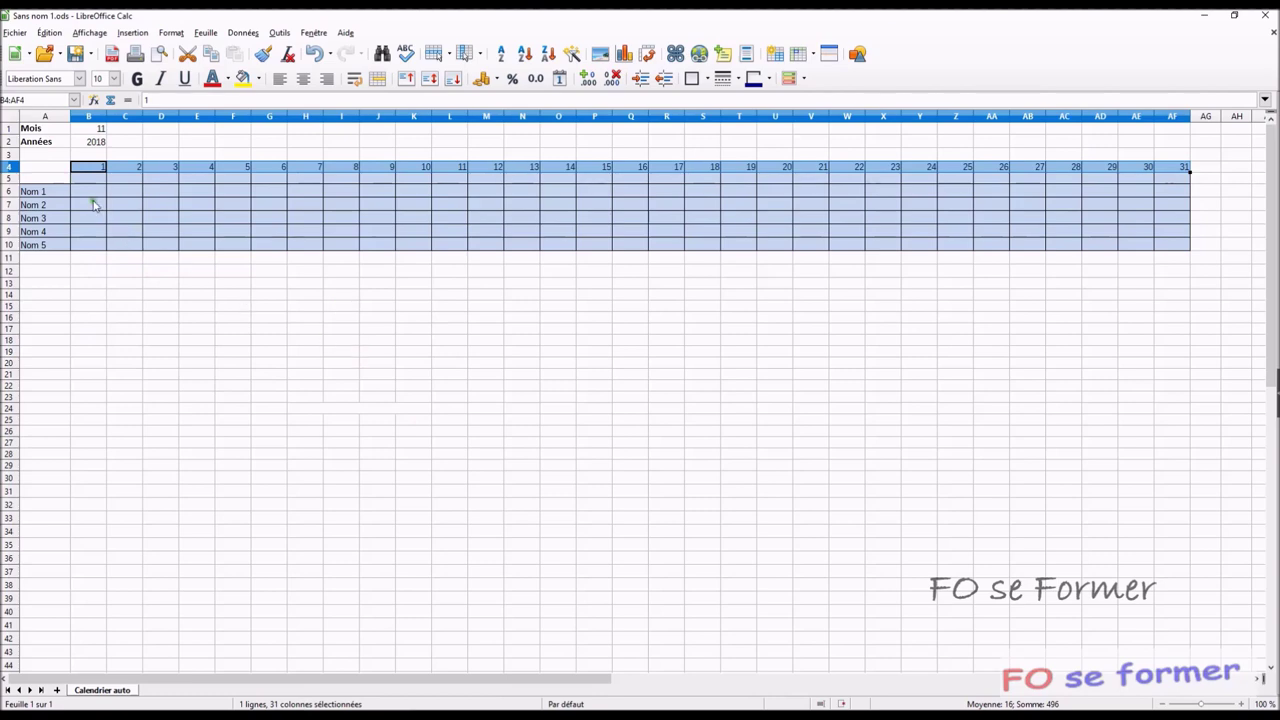
key(ctrl+1)
drag(491, 163, 436, 231)
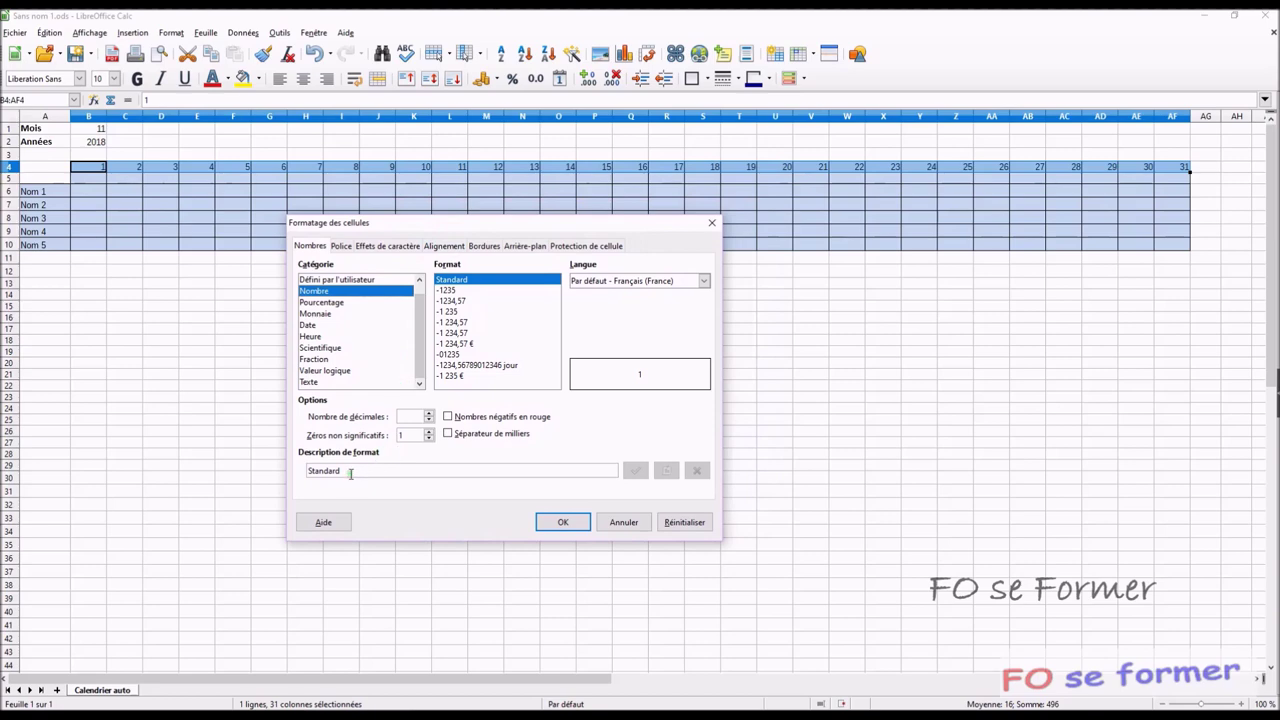
drag(350, 473, 279, 469)
text(00)
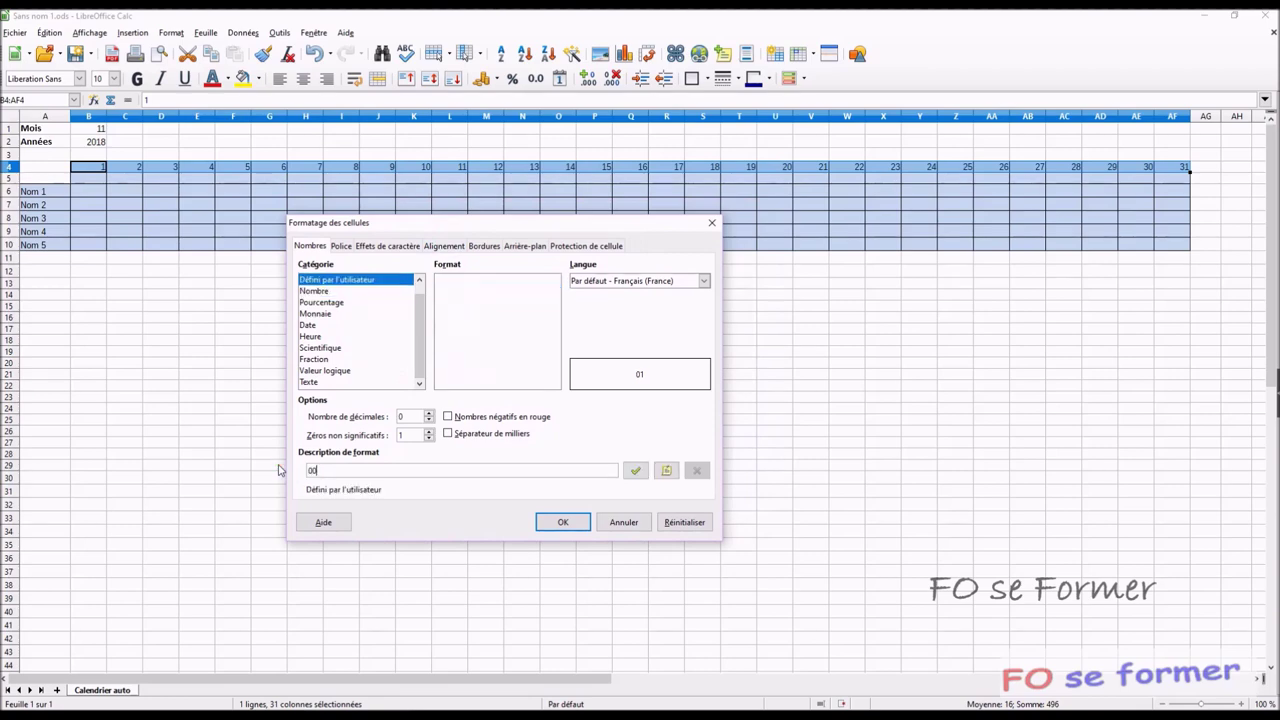
click(562, 522)
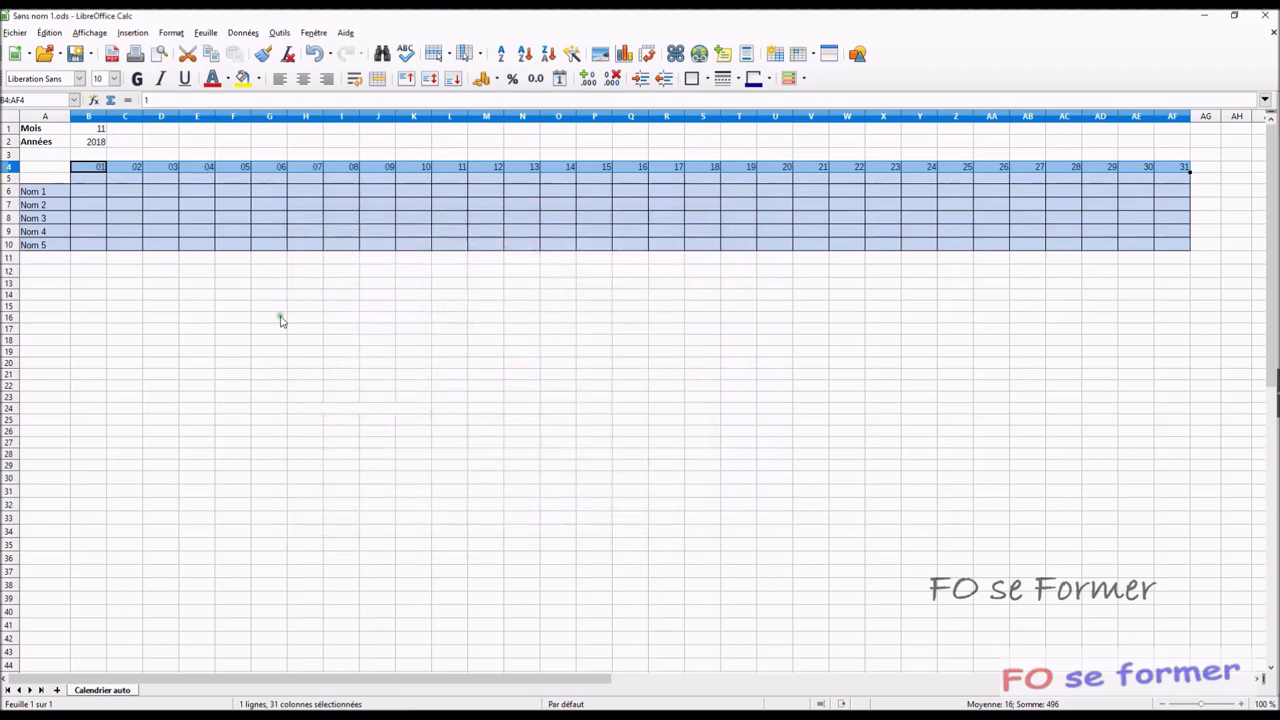
Step: Begin a DATE formula in cell B5 with the Function Wizard, using the absolute reference $B$2 as the year
click(100, 180)
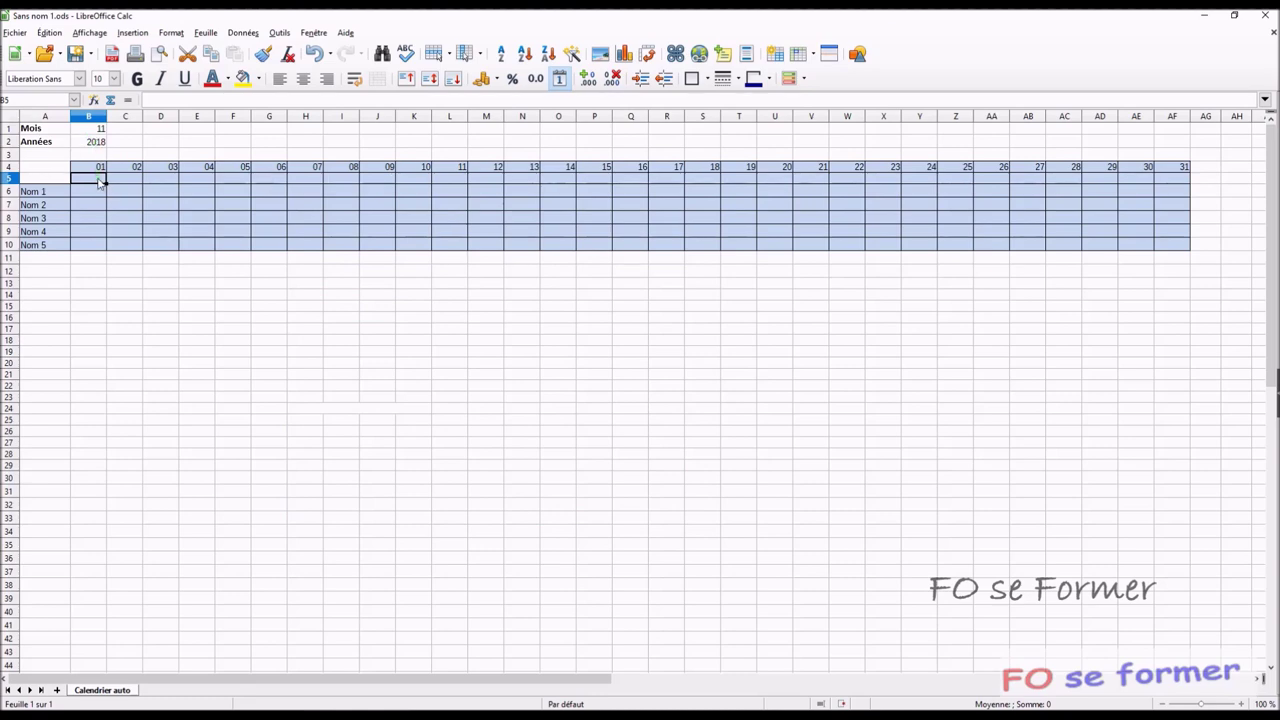
text(=date)
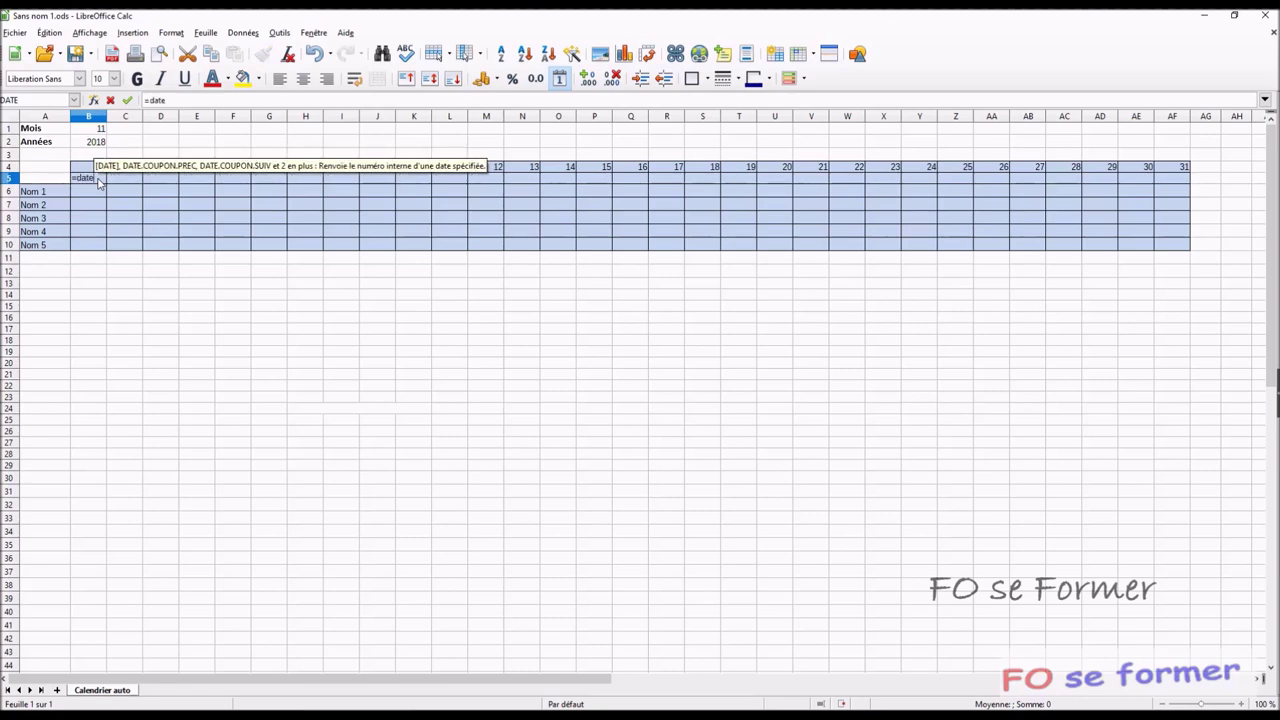
text(()
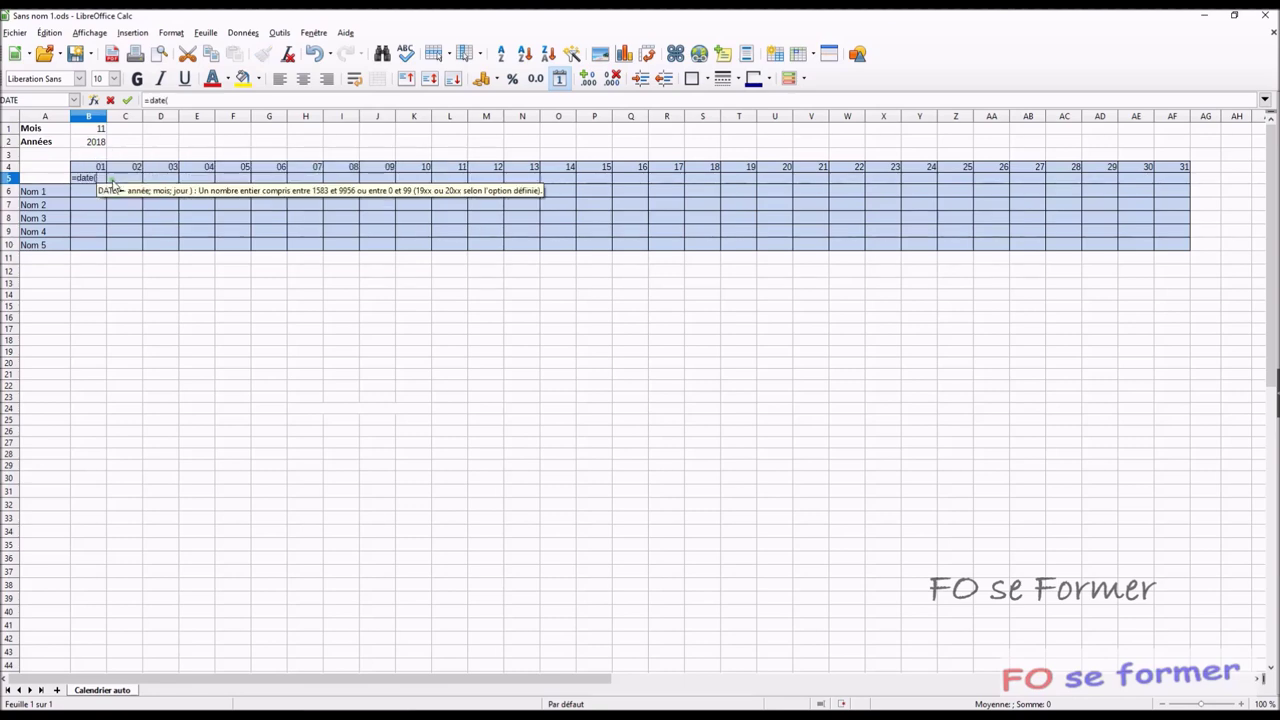
click(93, 100)
drag(329, 234, 355, 224)
click(453, 376)
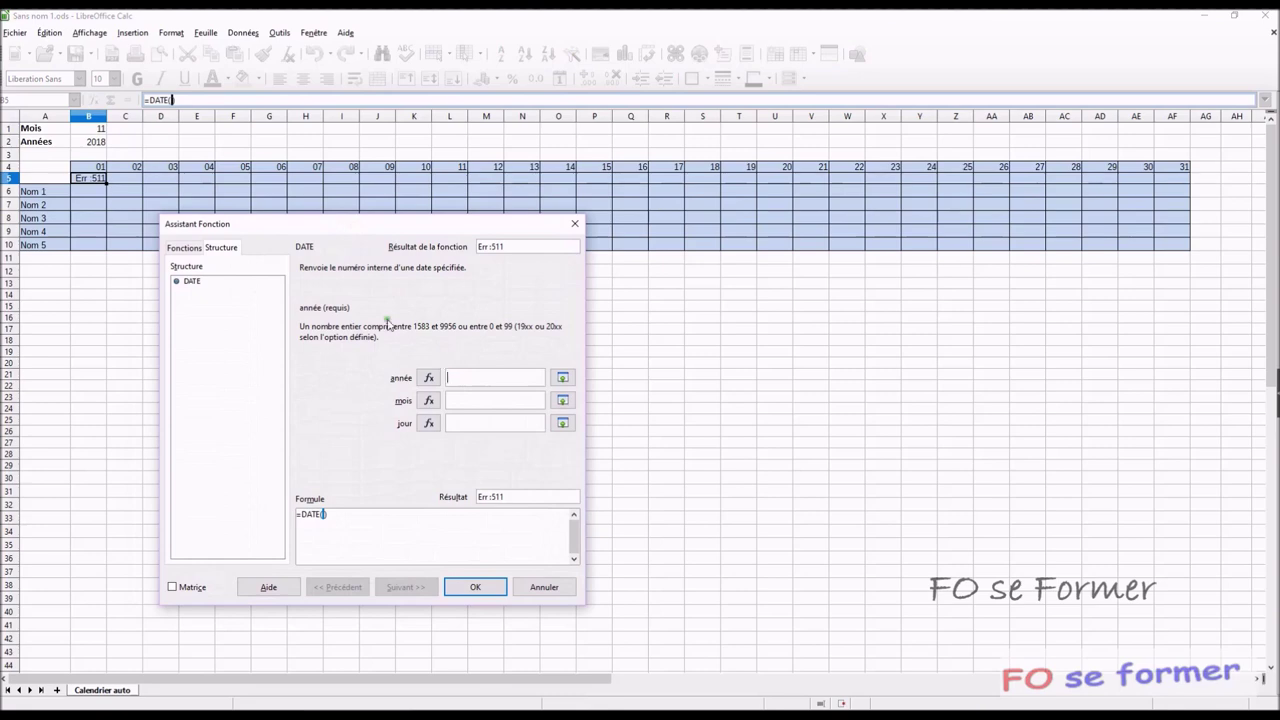
click(100, 142)
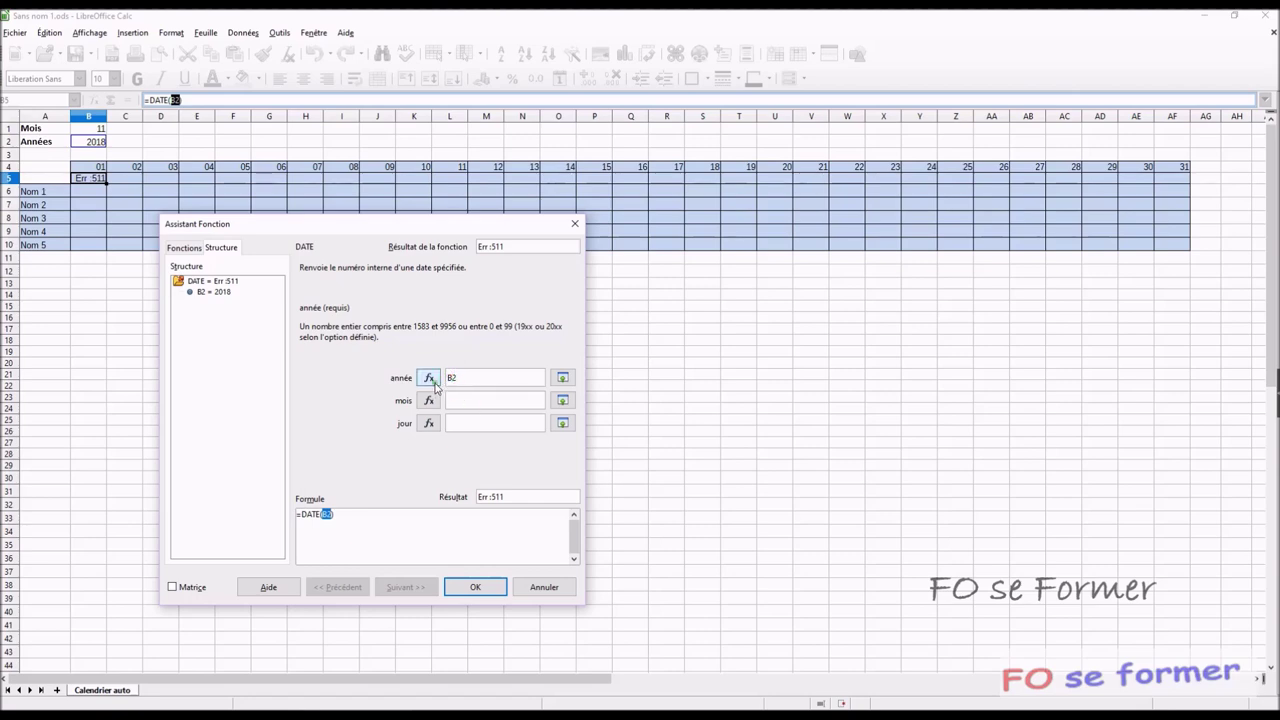
click(450, 377)
text($)
click(456, 377)
text($)
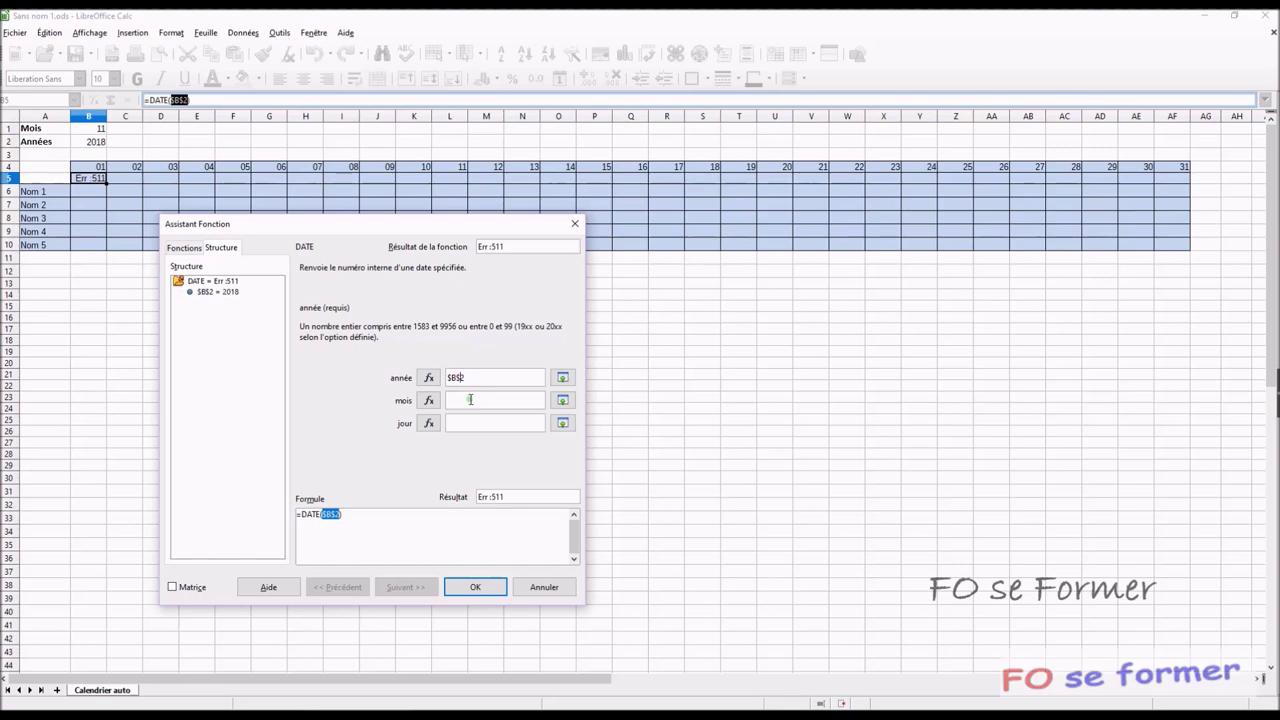
Step: Complete the DATE formula in B5 with $B$1 as the month and B4 as the day
click(470, 399)
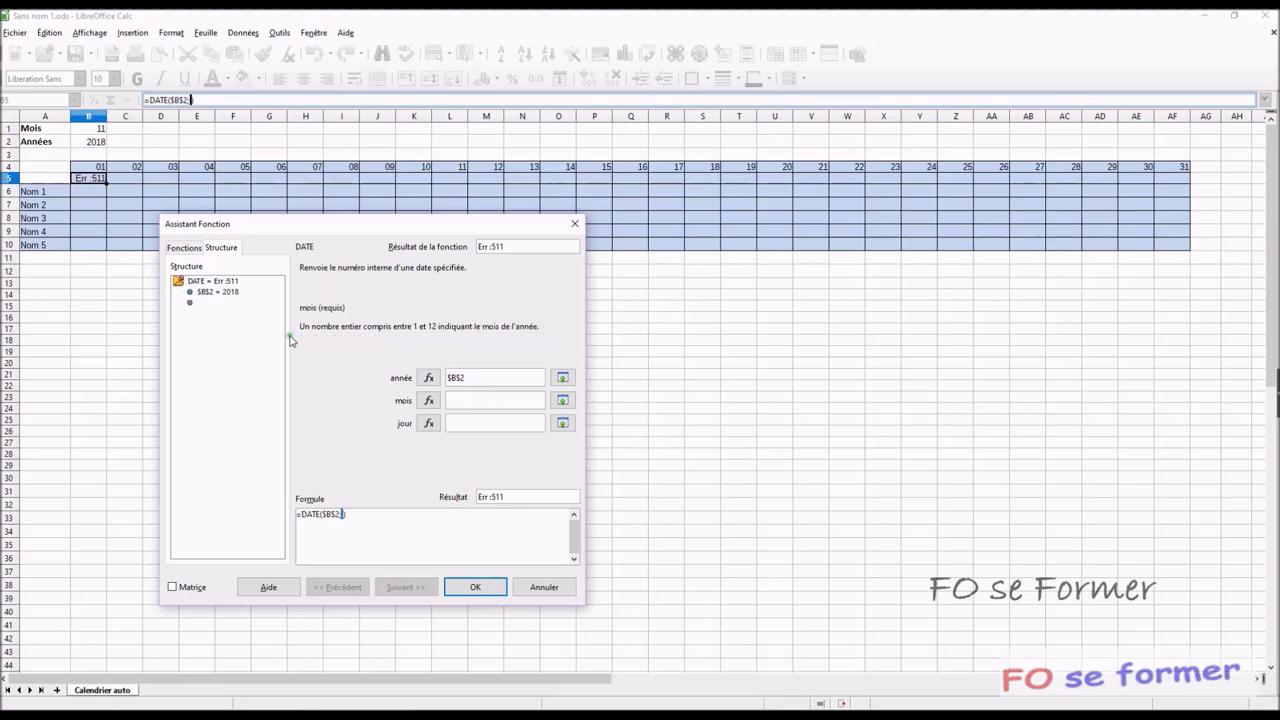
click(100, 131)
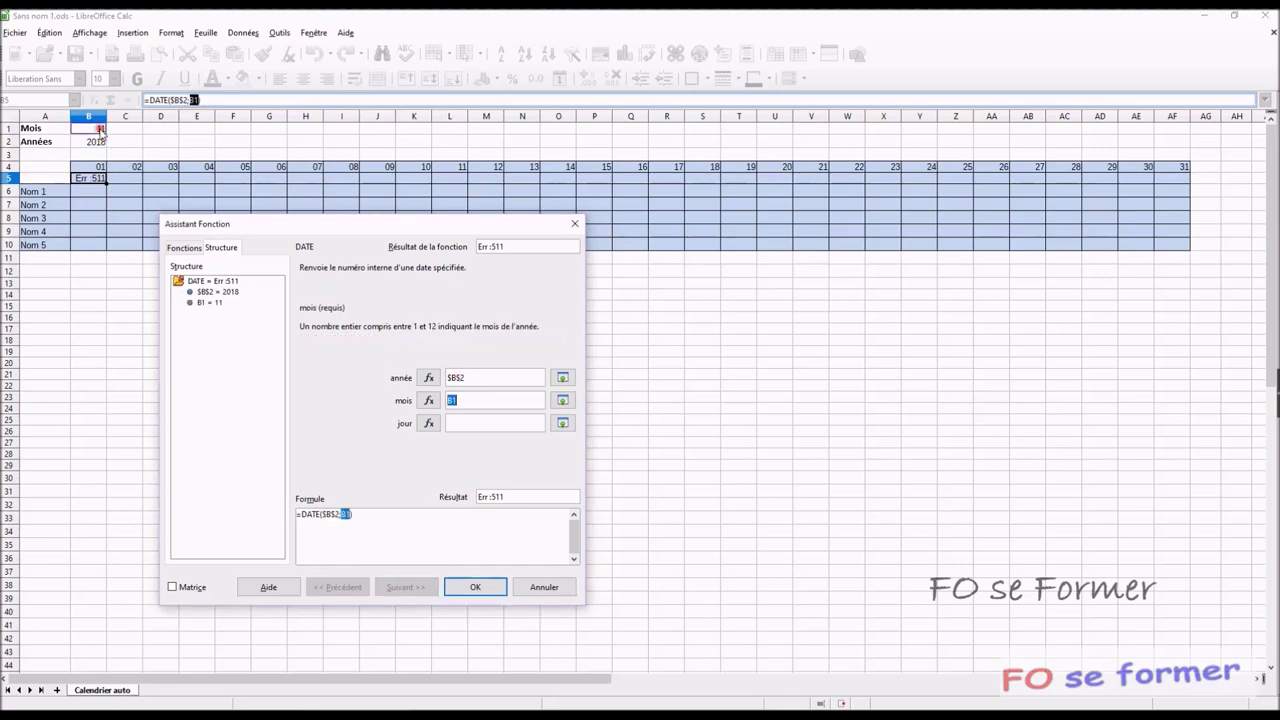
click(448, 401)
key(shift+F4)
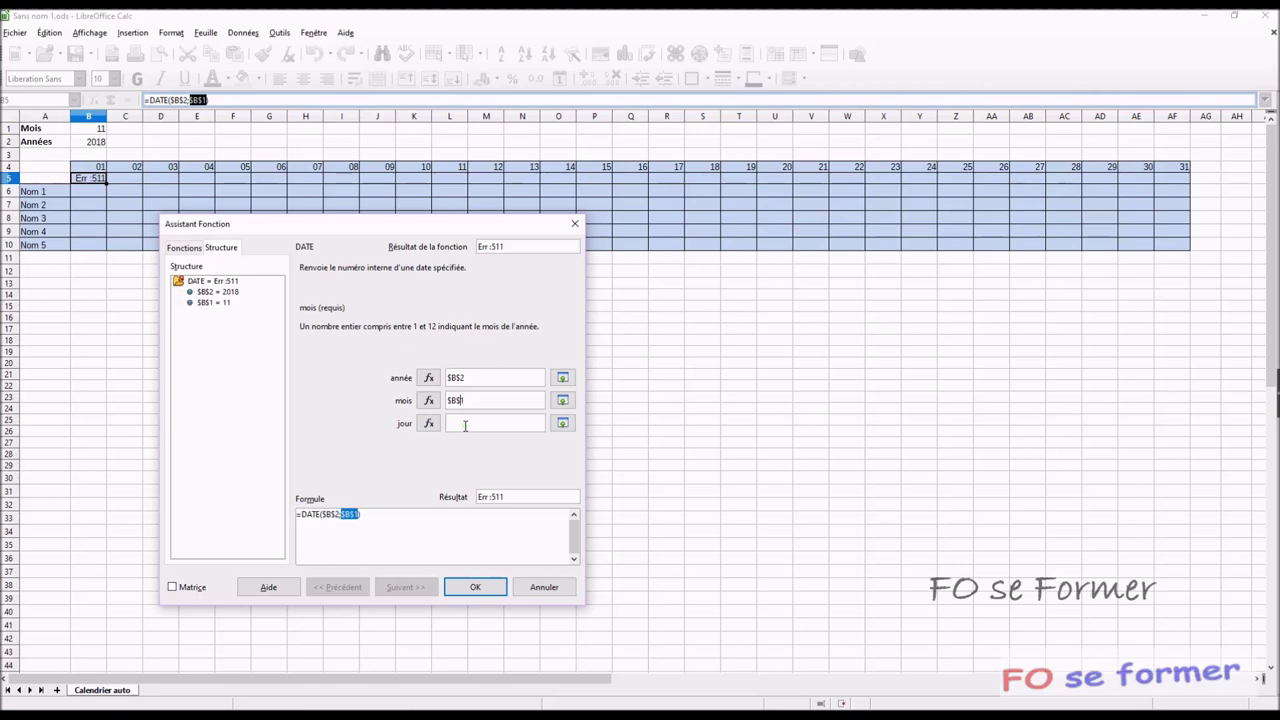
click(464, 425)
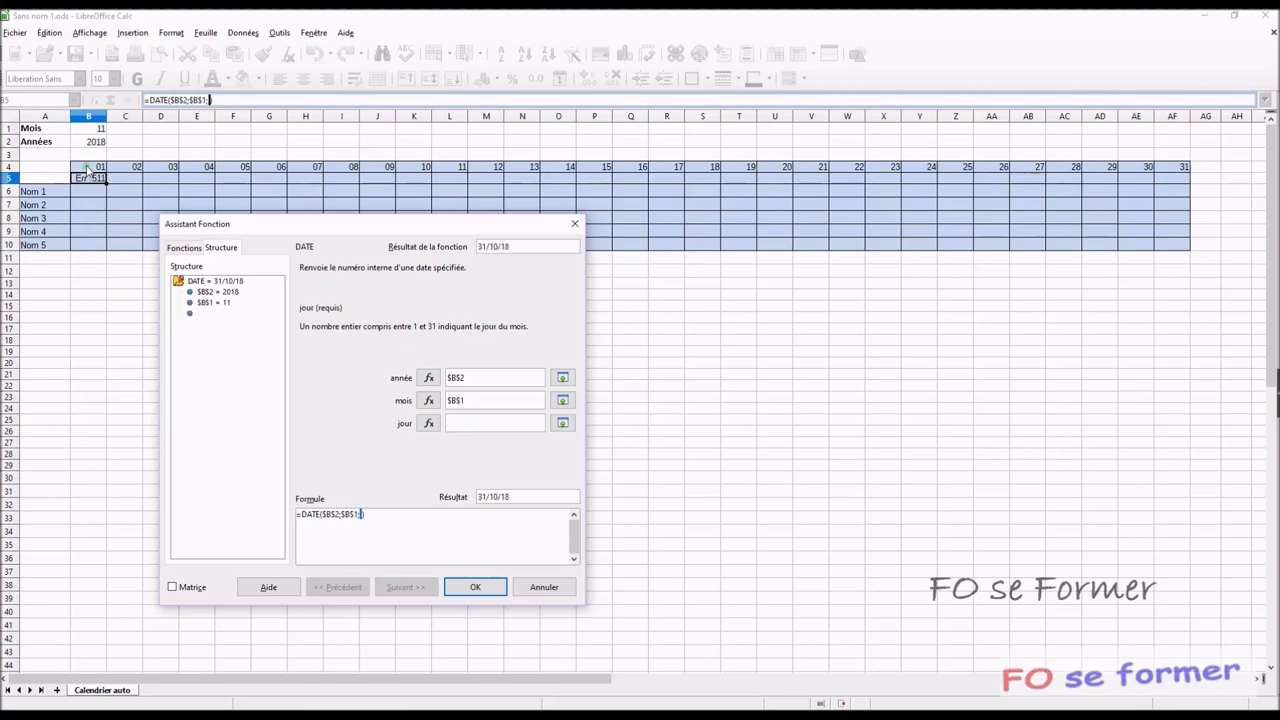
click(88, 167)
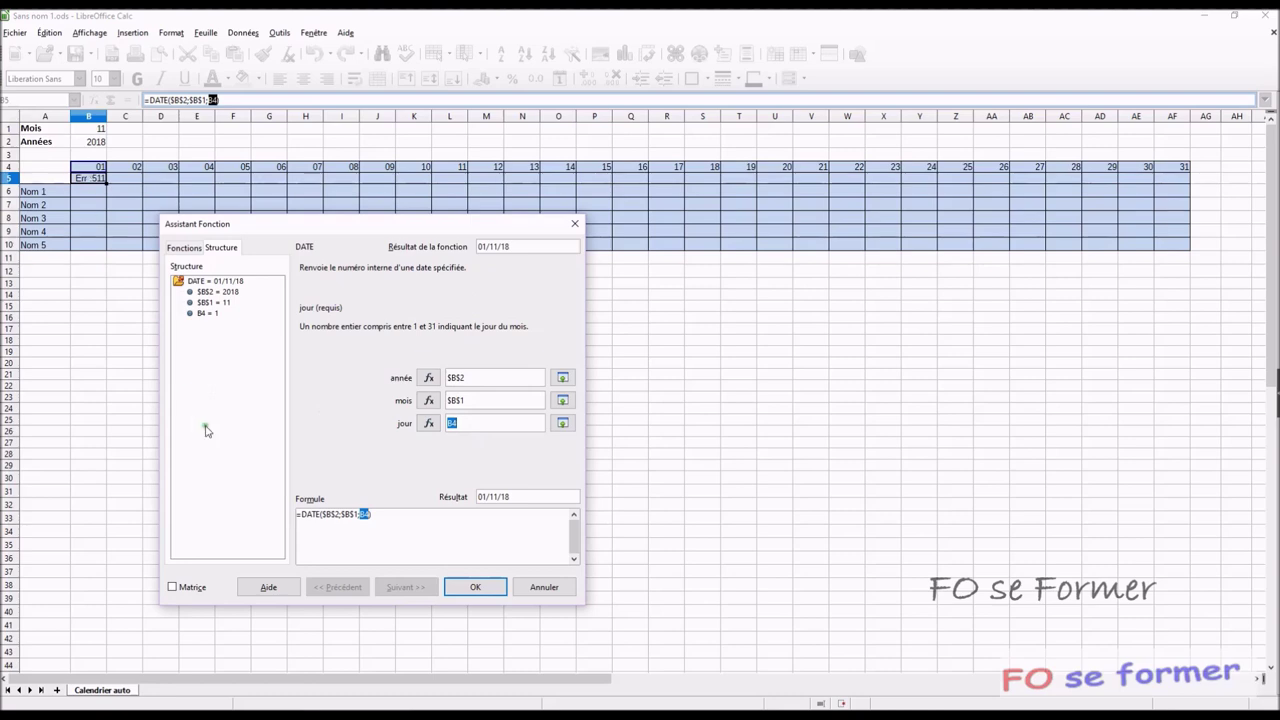
click(476, 588)
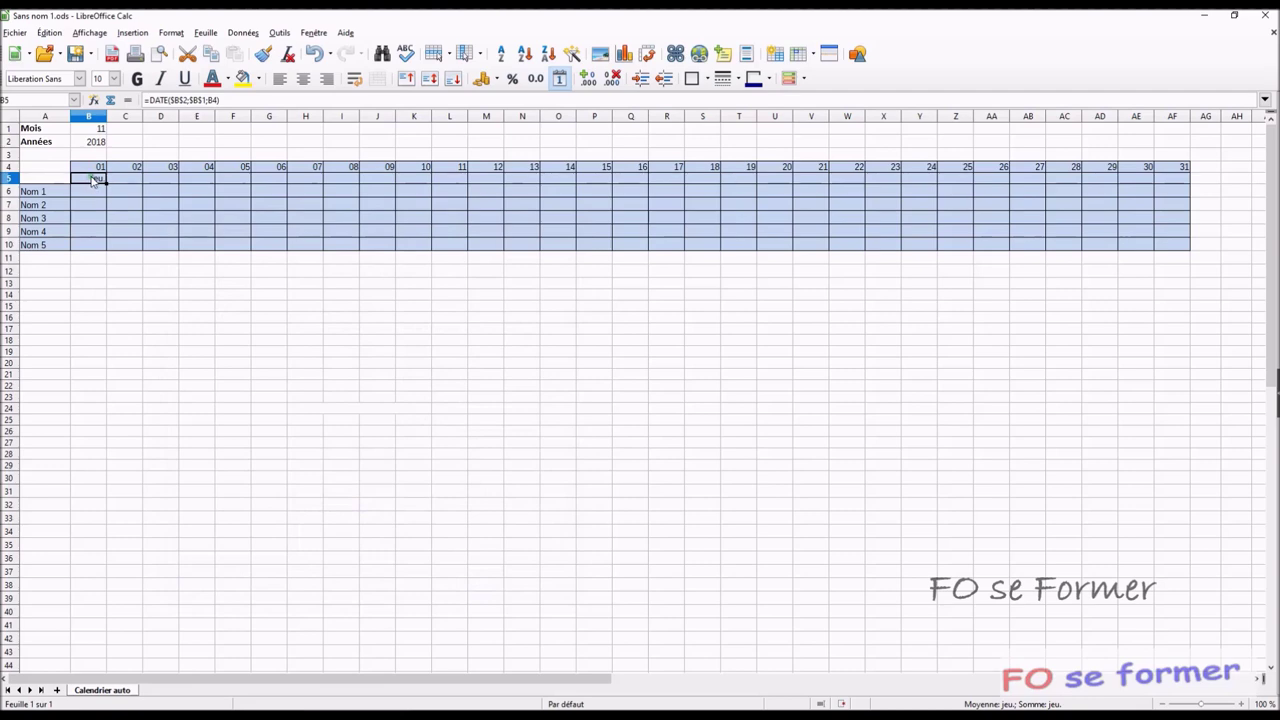
Step: Format B5 with the custom date code jjj and fill its formula across row 5 to AF5
right_click(96, 179)
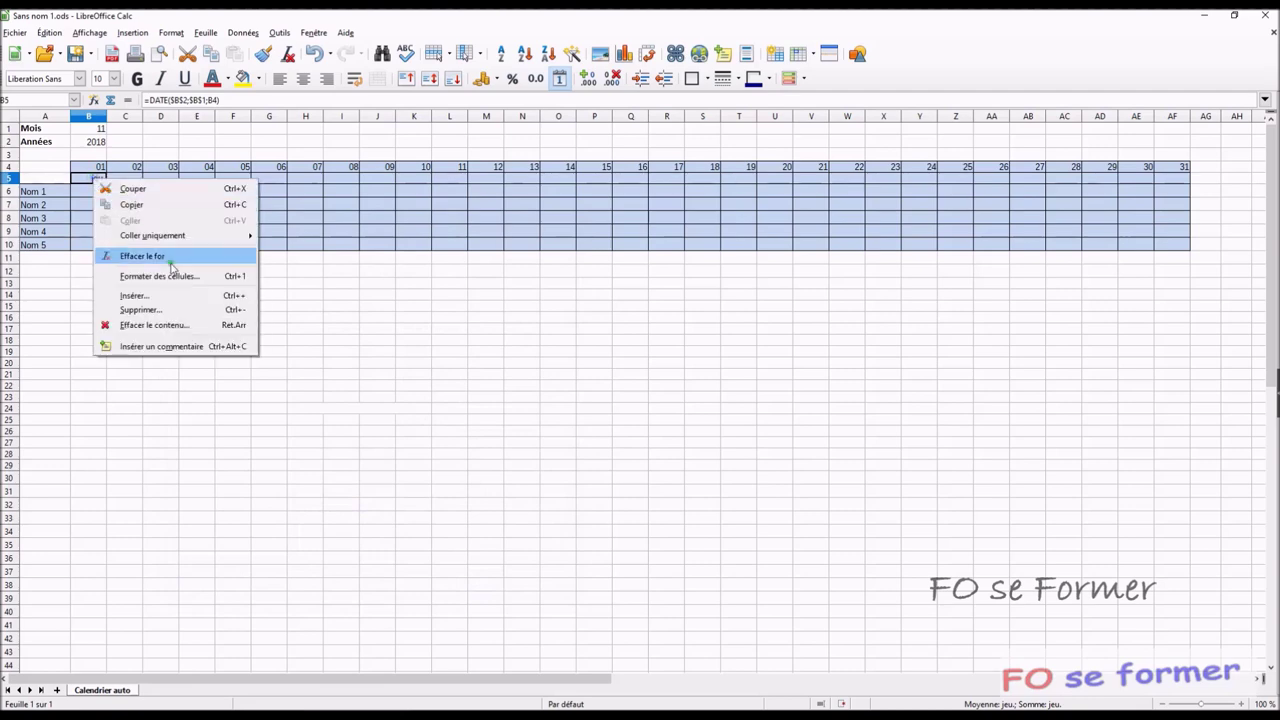
click(186, 276)
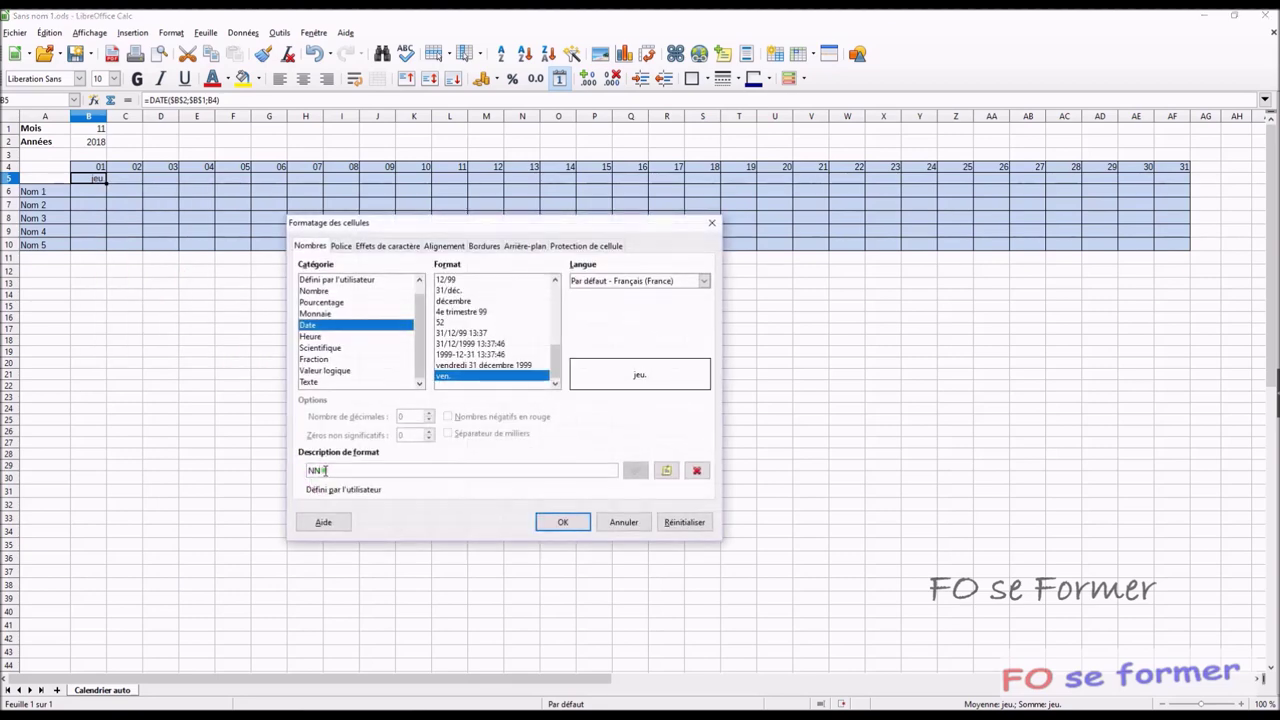
drag(330, 471, 289, 469)
text(jj)
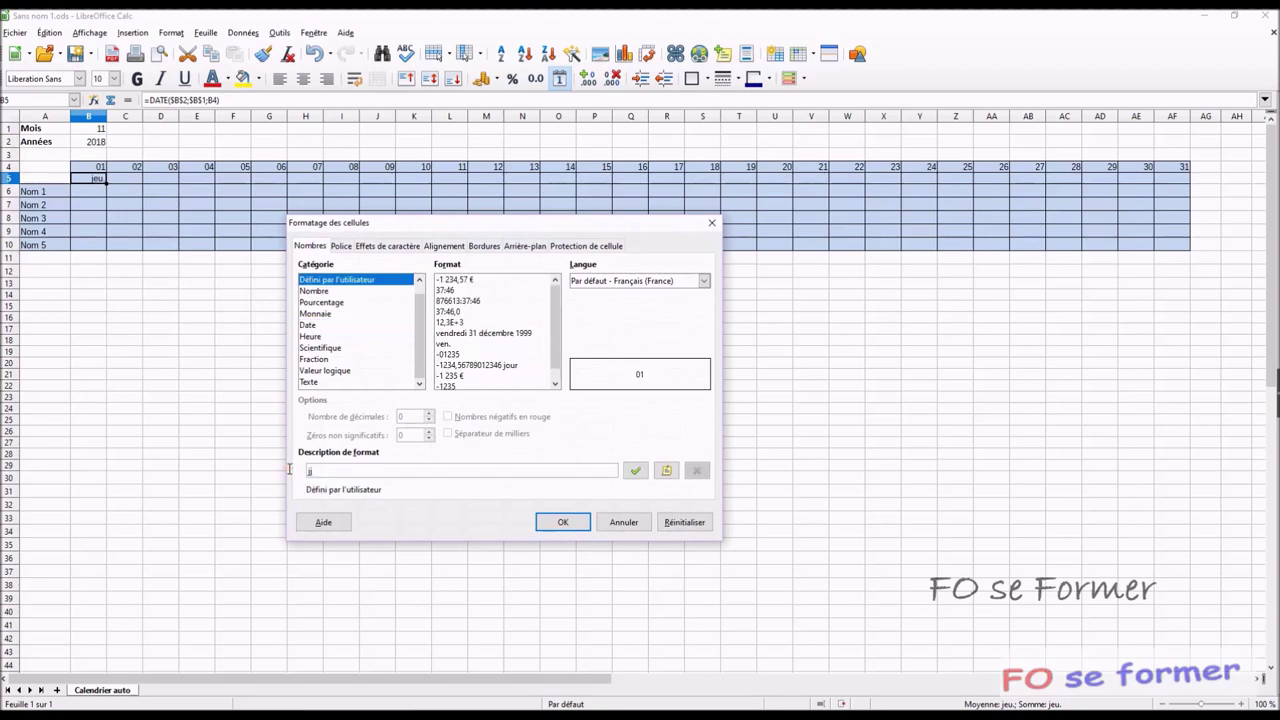
text(j)
click(563, 522)
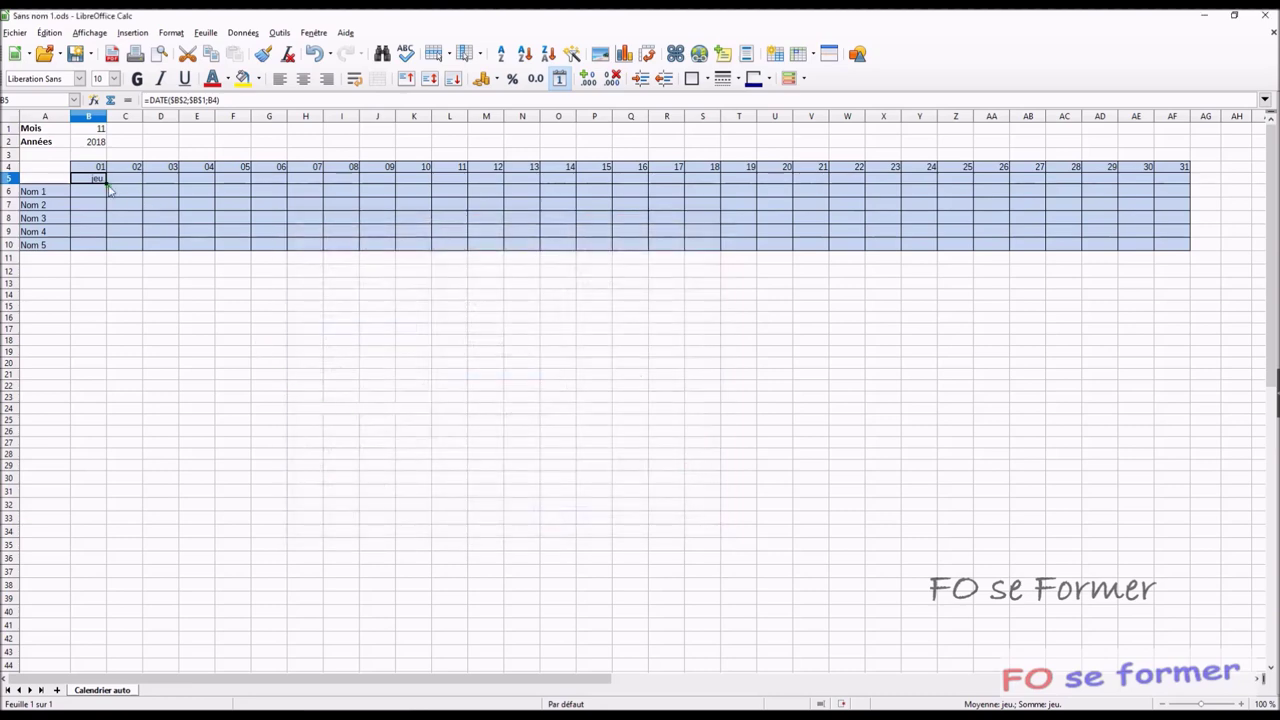
drag(105, 182, 1174, 183)
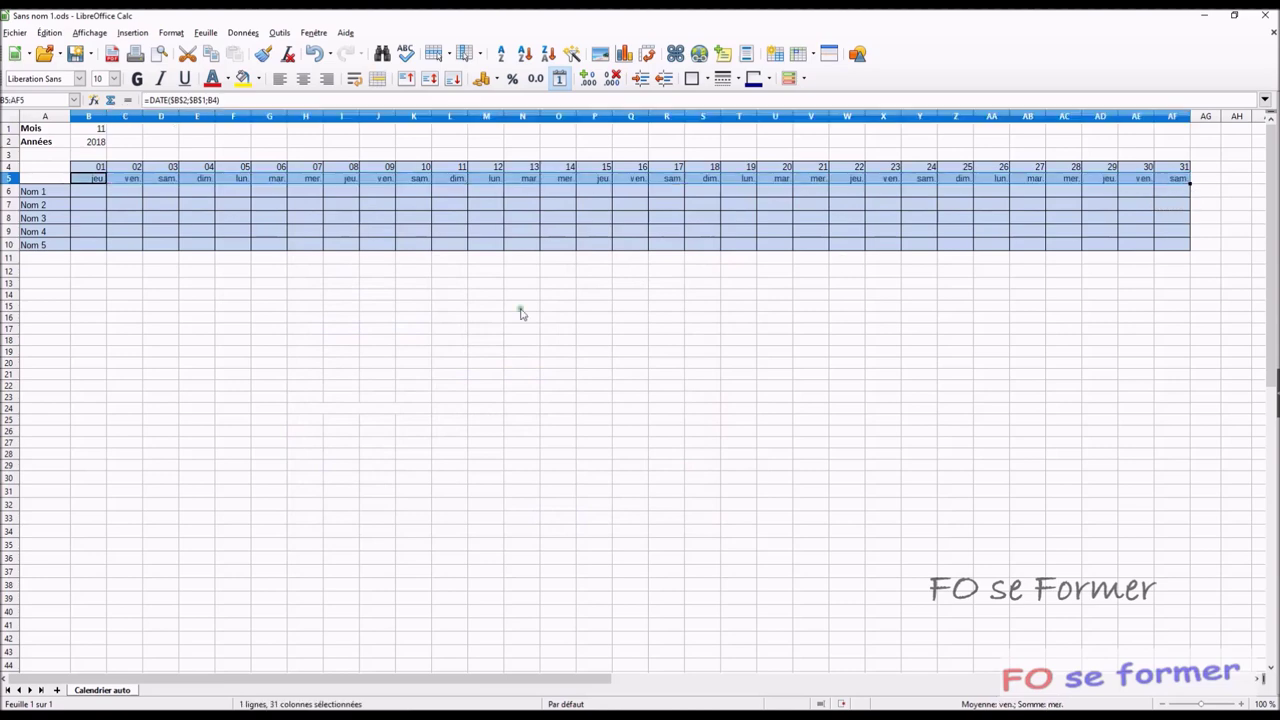
click(405, 320)
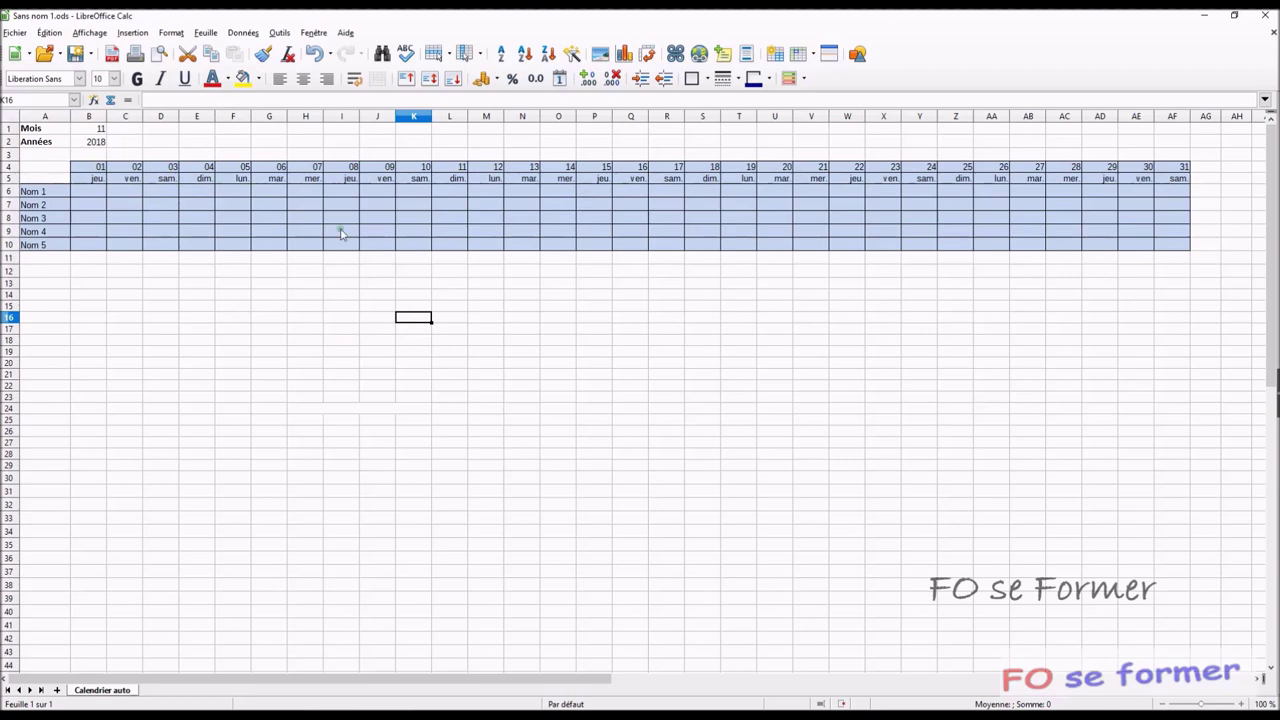
Step: Change the year in B2 to 2019 and the month in B1 to 1
click(99, 145)
text(2)
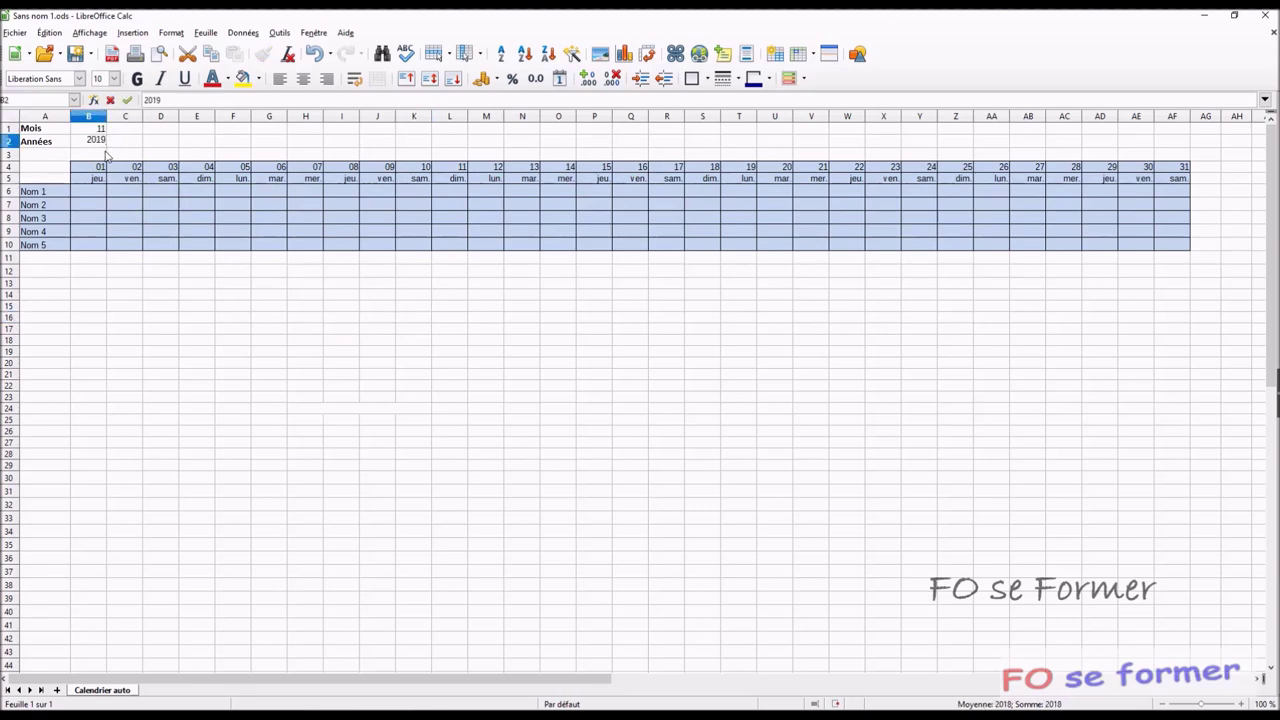
key(Return)
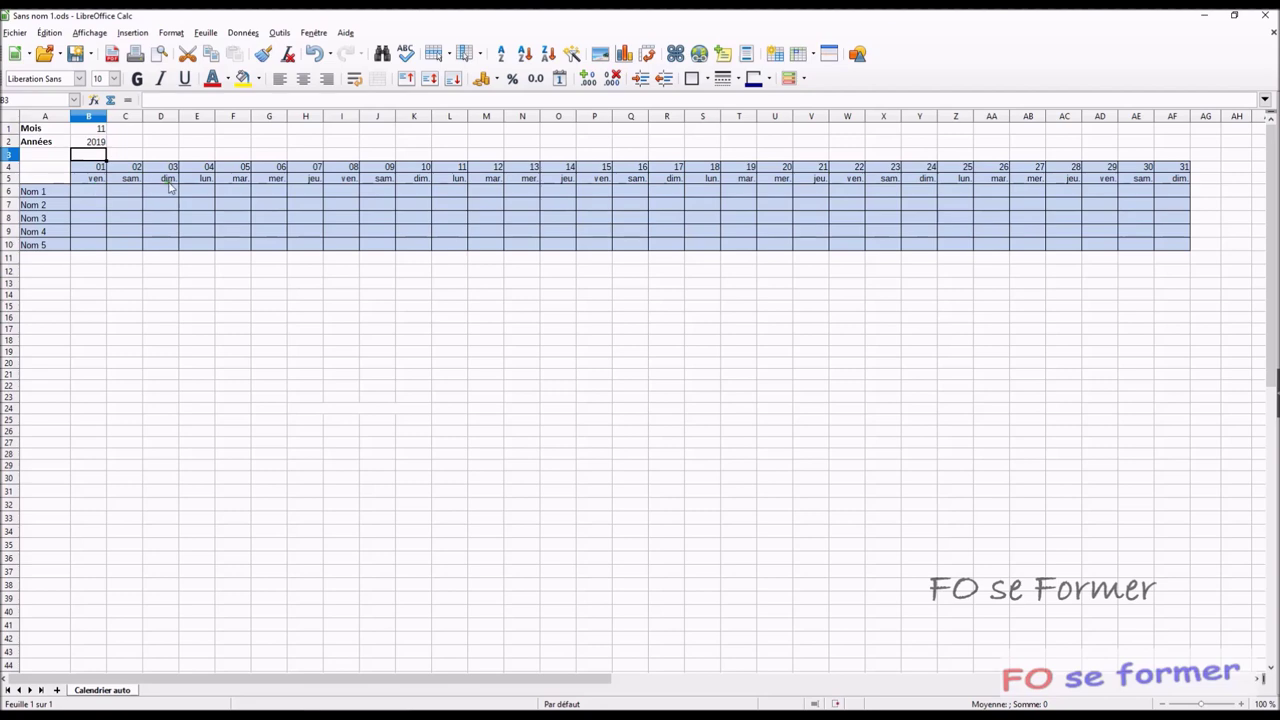
click(97, 129)
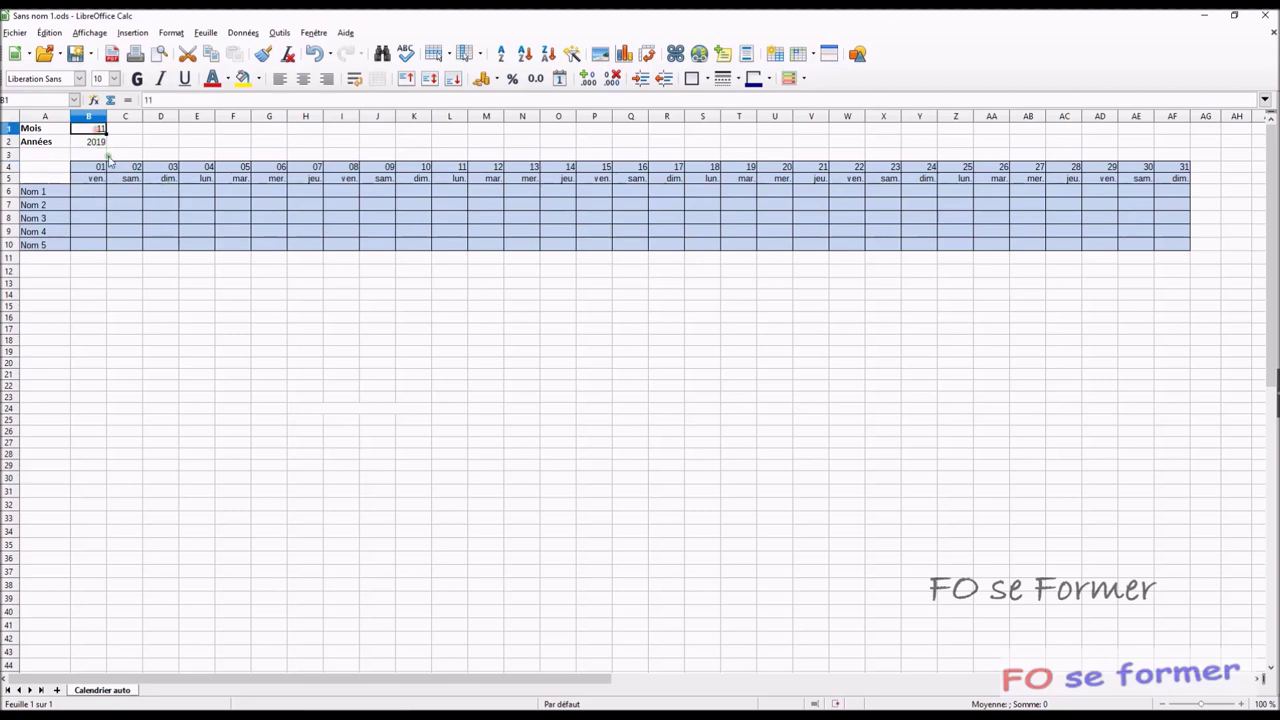
text(1)
key(Return)
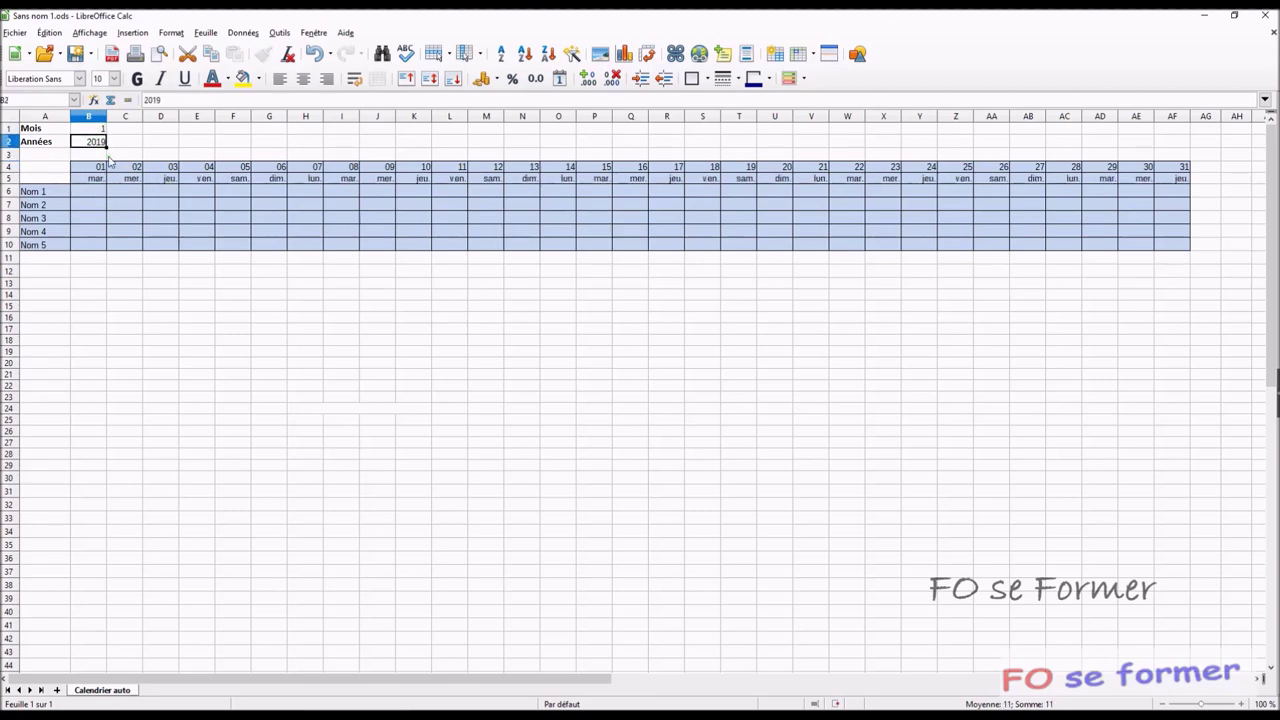
Step: Set the month in B1 to 2
click(104, 130)
text(2)
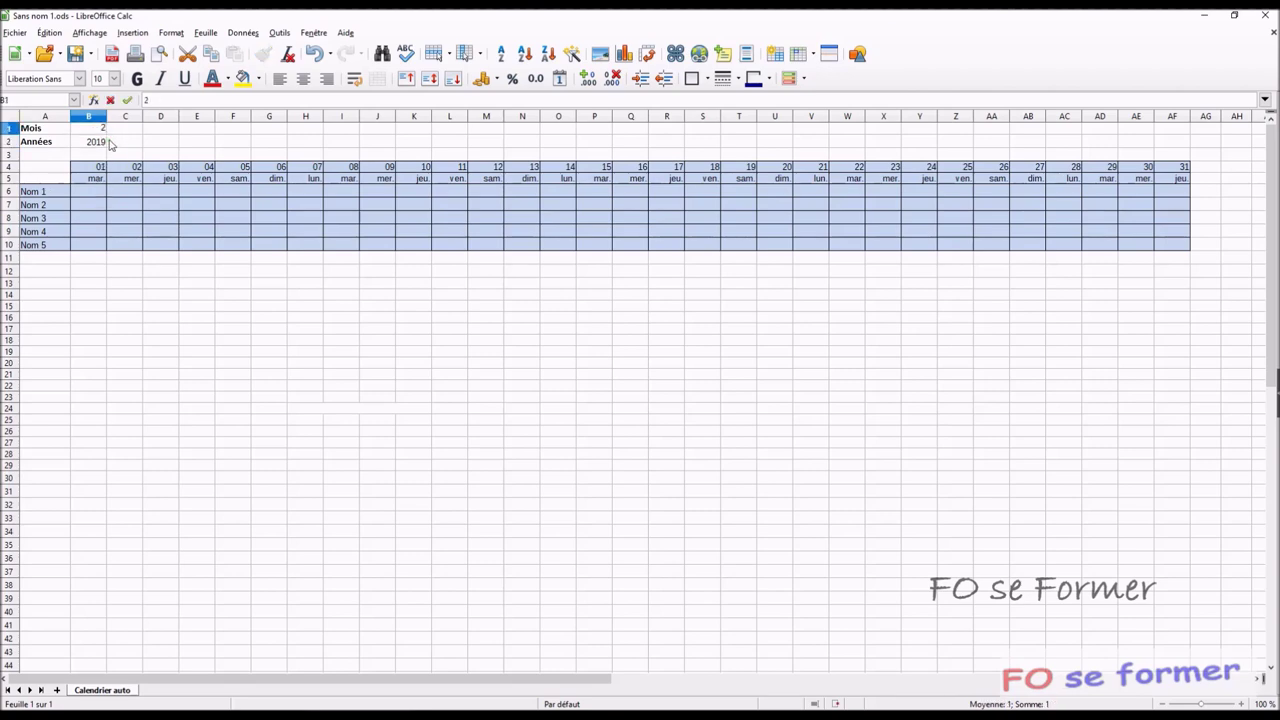
key(Return)
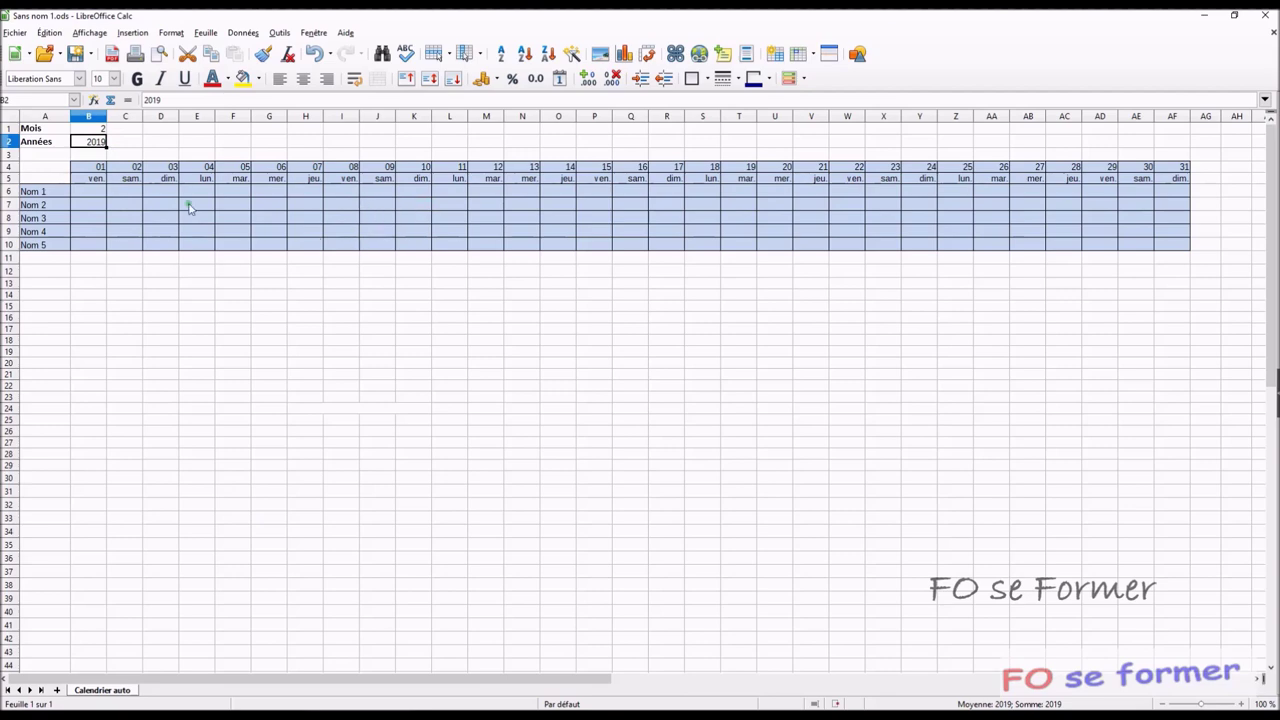
Step: Review the year, month and day arguments of the DATE formula in B5 with the Function Wizard
click(100, 180)
double_click(100, 180)
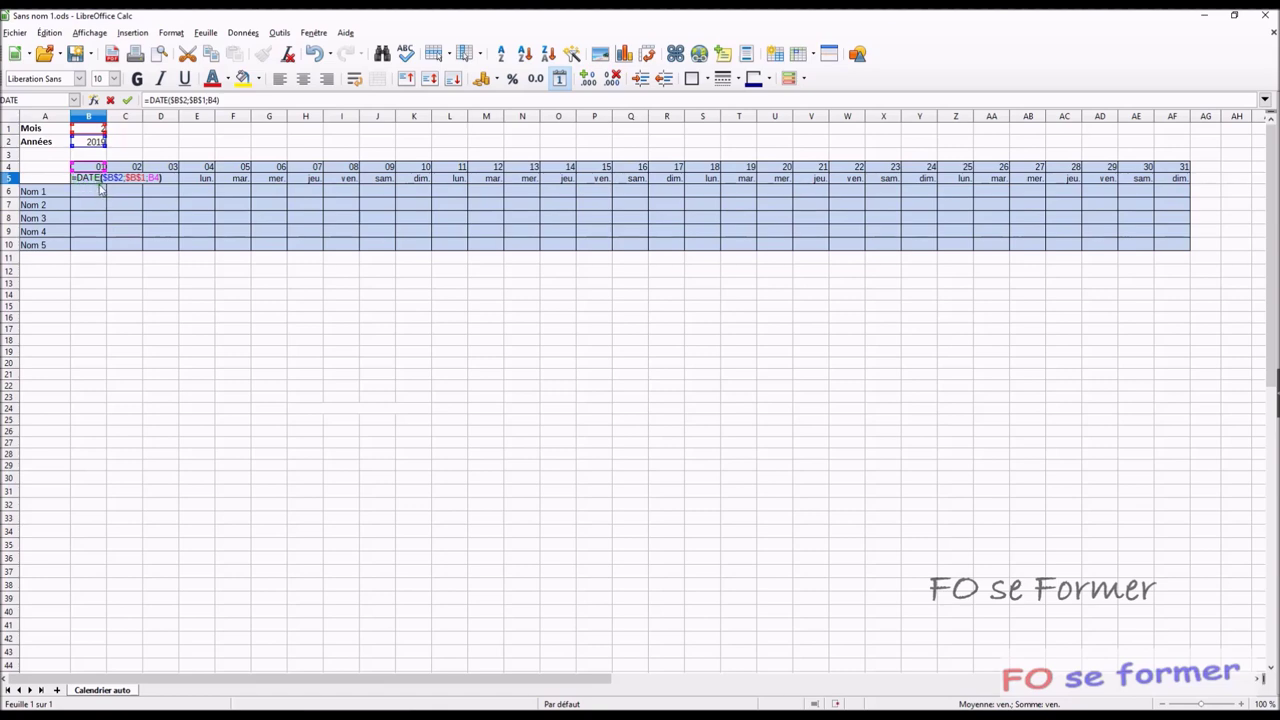
click(93, 100)
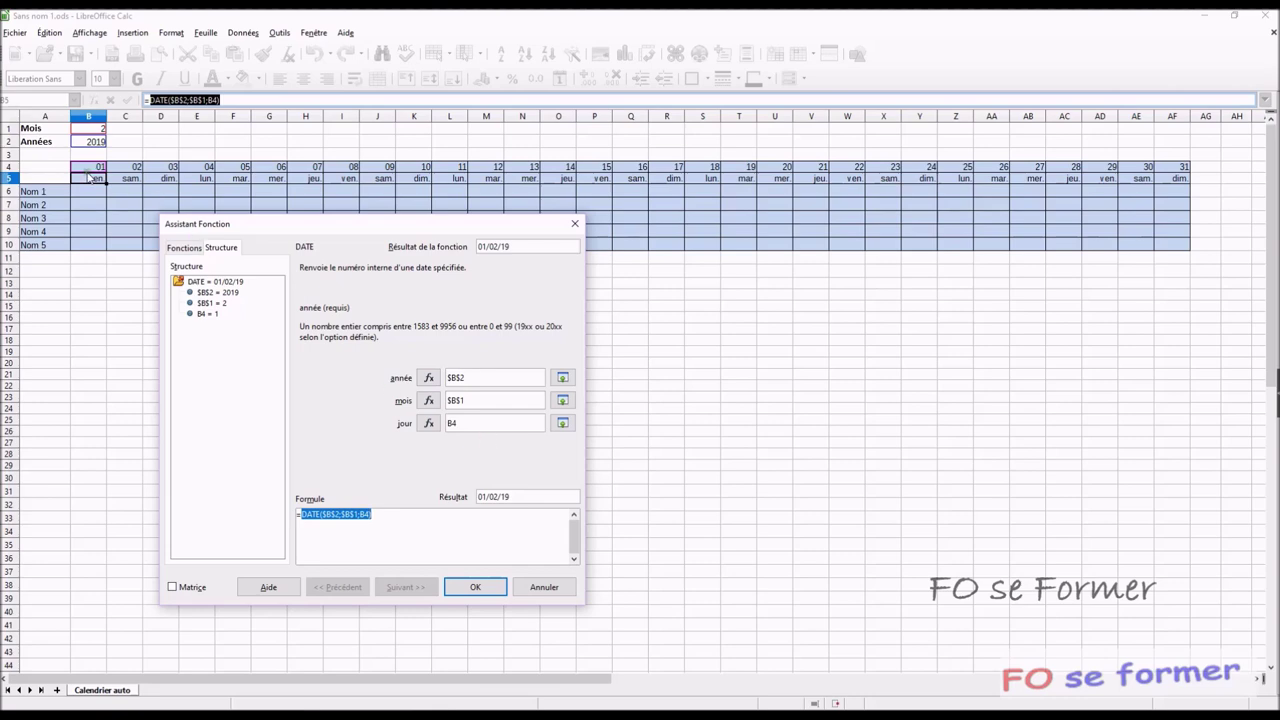
click(476, 588)
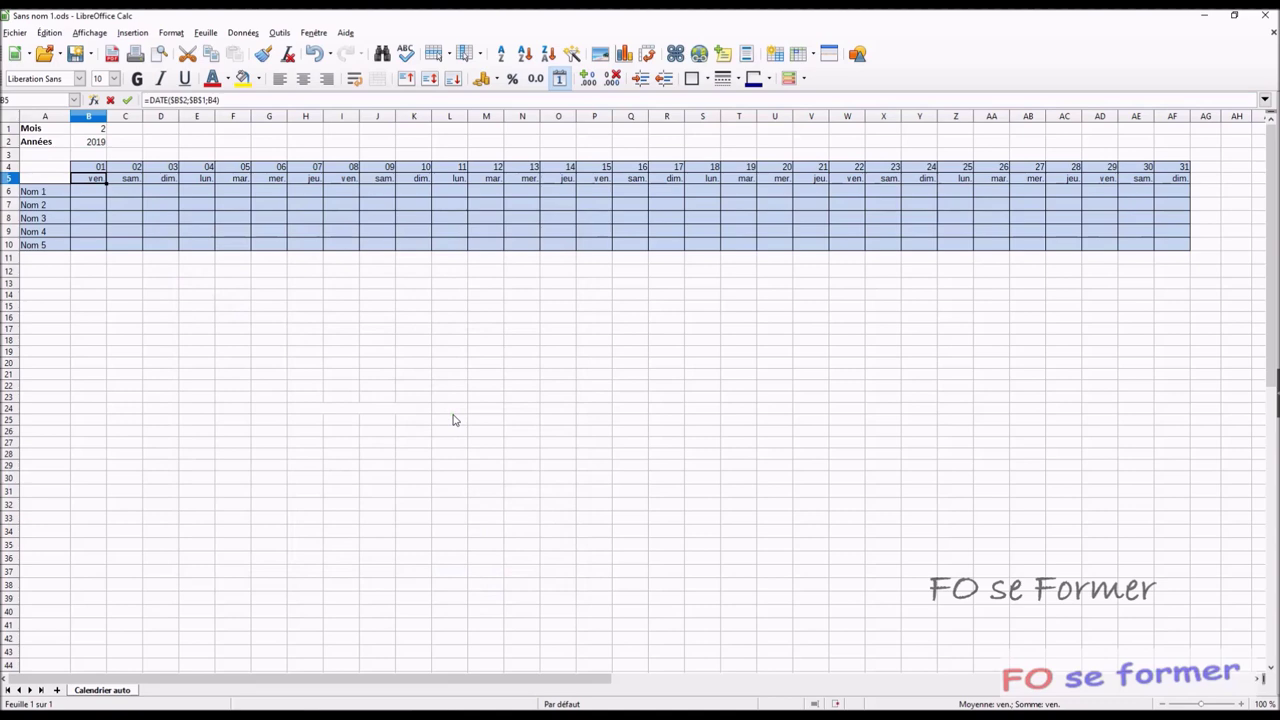